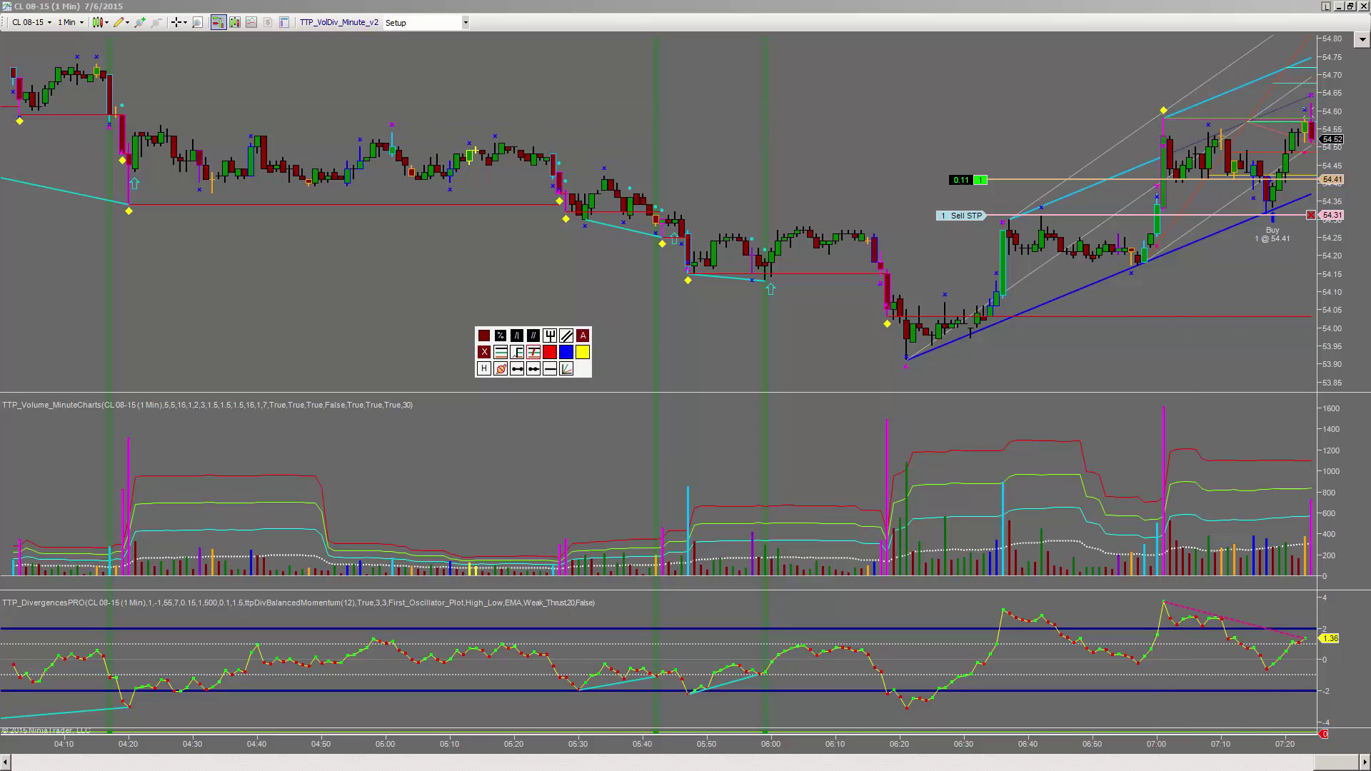
Raise the sell stop on the 1 Min VolDiv chart to 54.38, and close the open long position at market
{"action": "left_click_drag", "start_coordinate": [960, 216], "coordinate": [993, 190]}
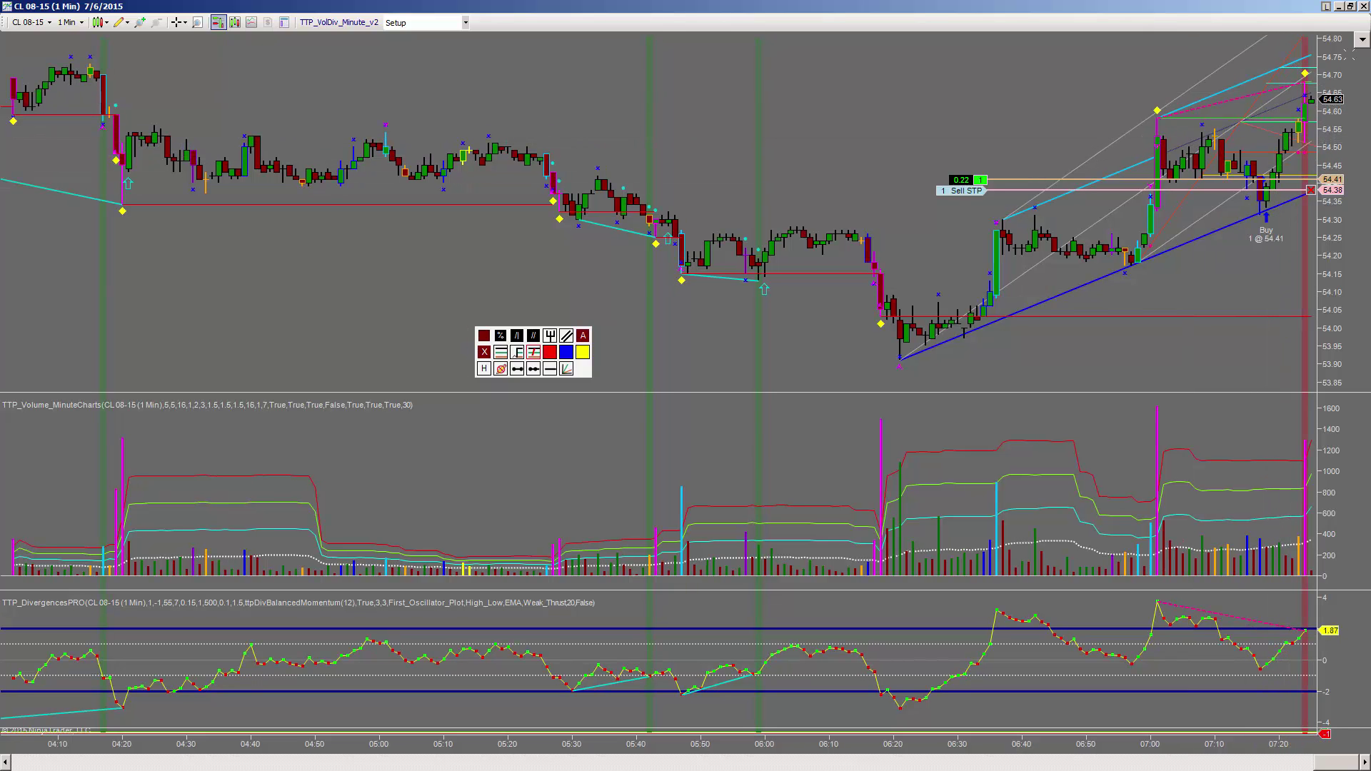
{"action": "left_click", "coordinate": [1361, 41]}
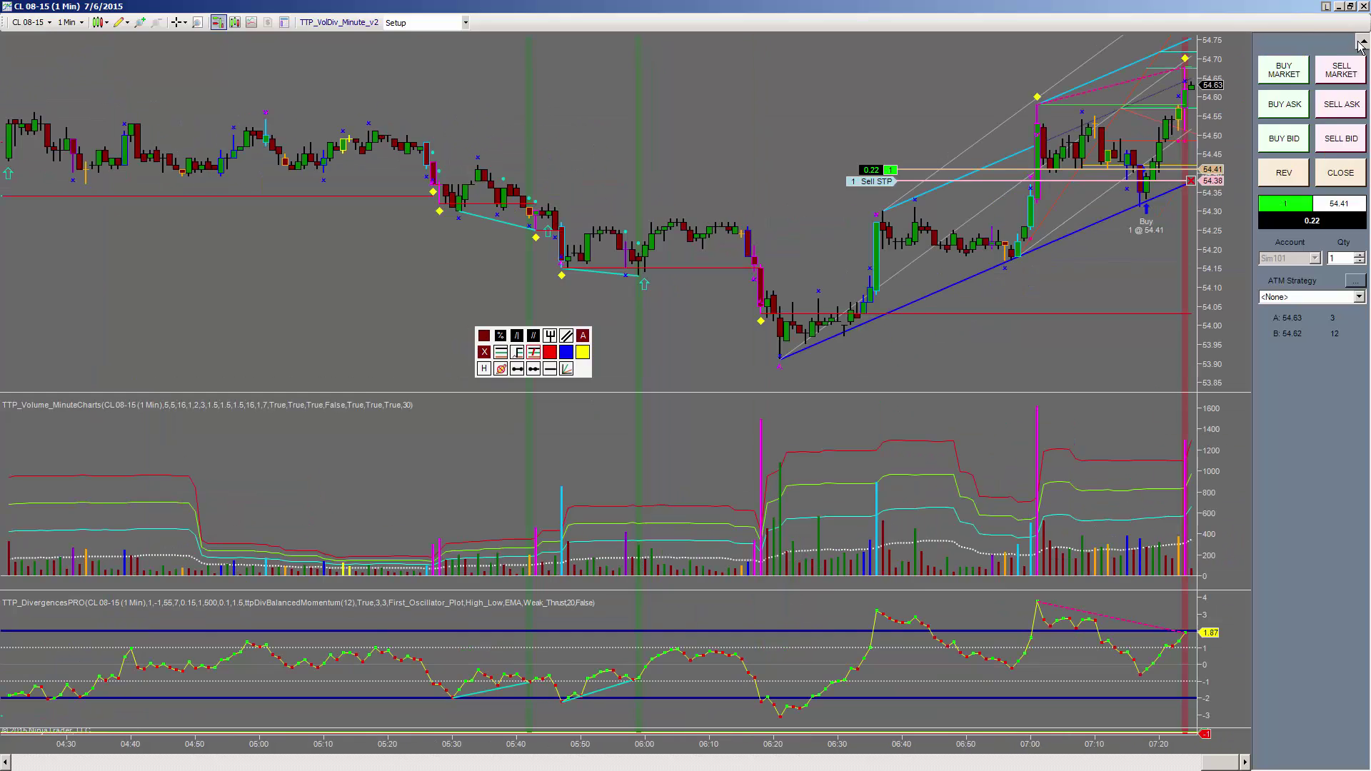
{"action": "left_click", "coordinate": [1354, 178]}
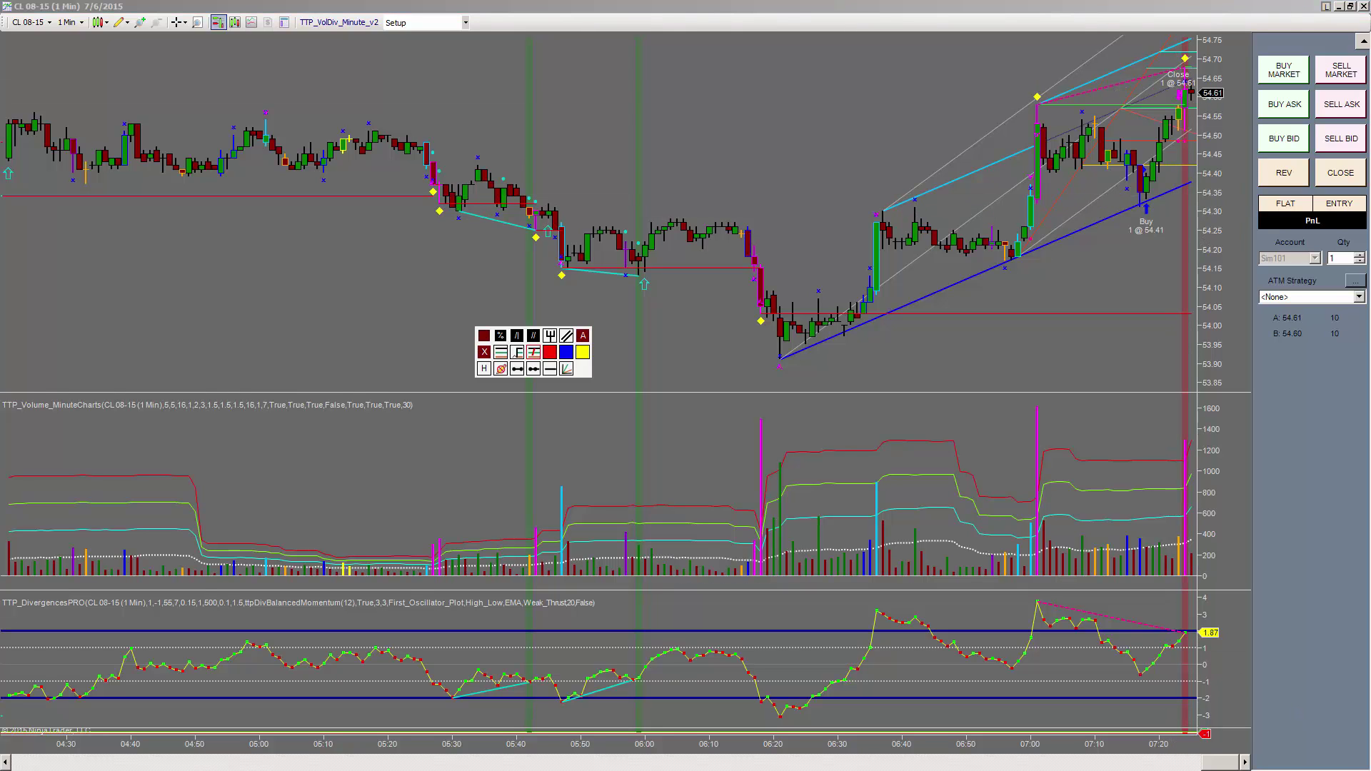
Switch to the 233 Tick chart and collapse its order entry panel to widen the price view
{"action": "key", "text": "alt+Tab"}
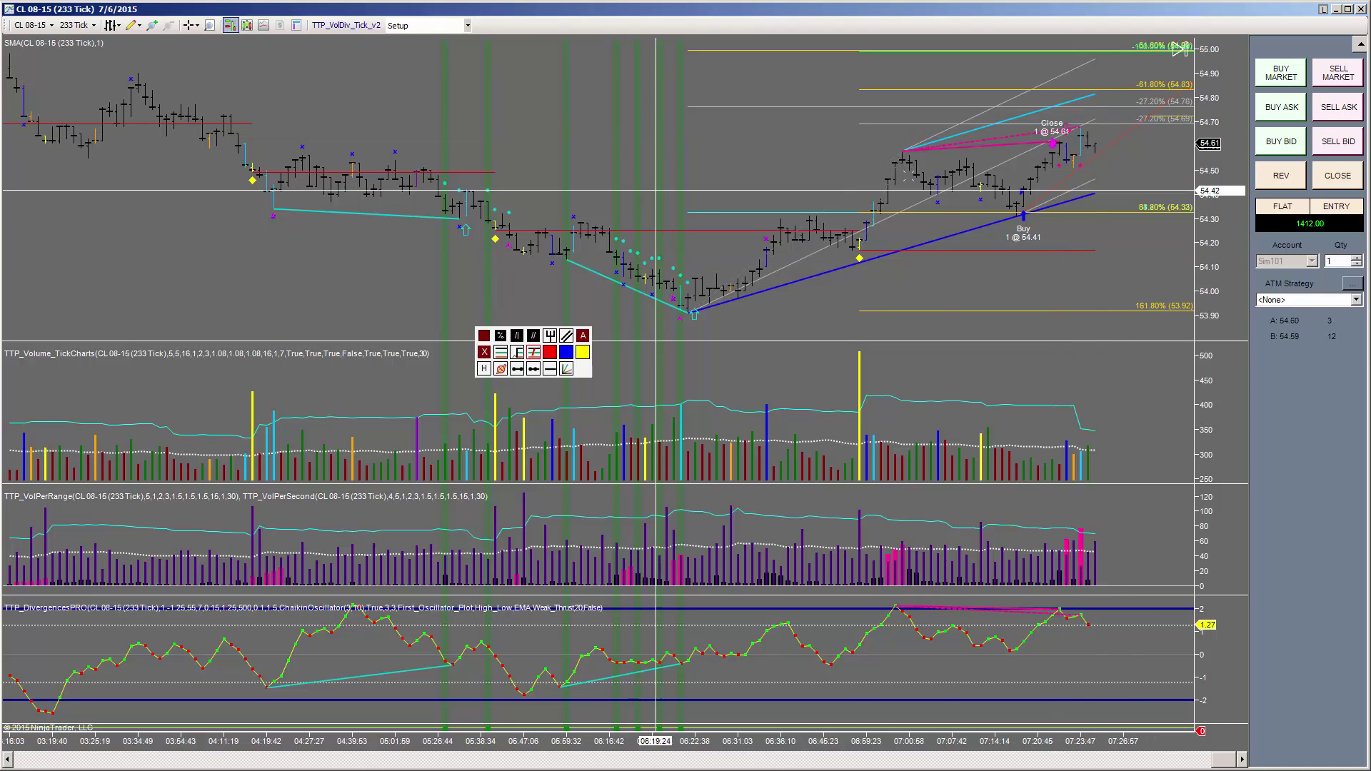
{"action": "left_click", "coordinate": [1357, 44]}
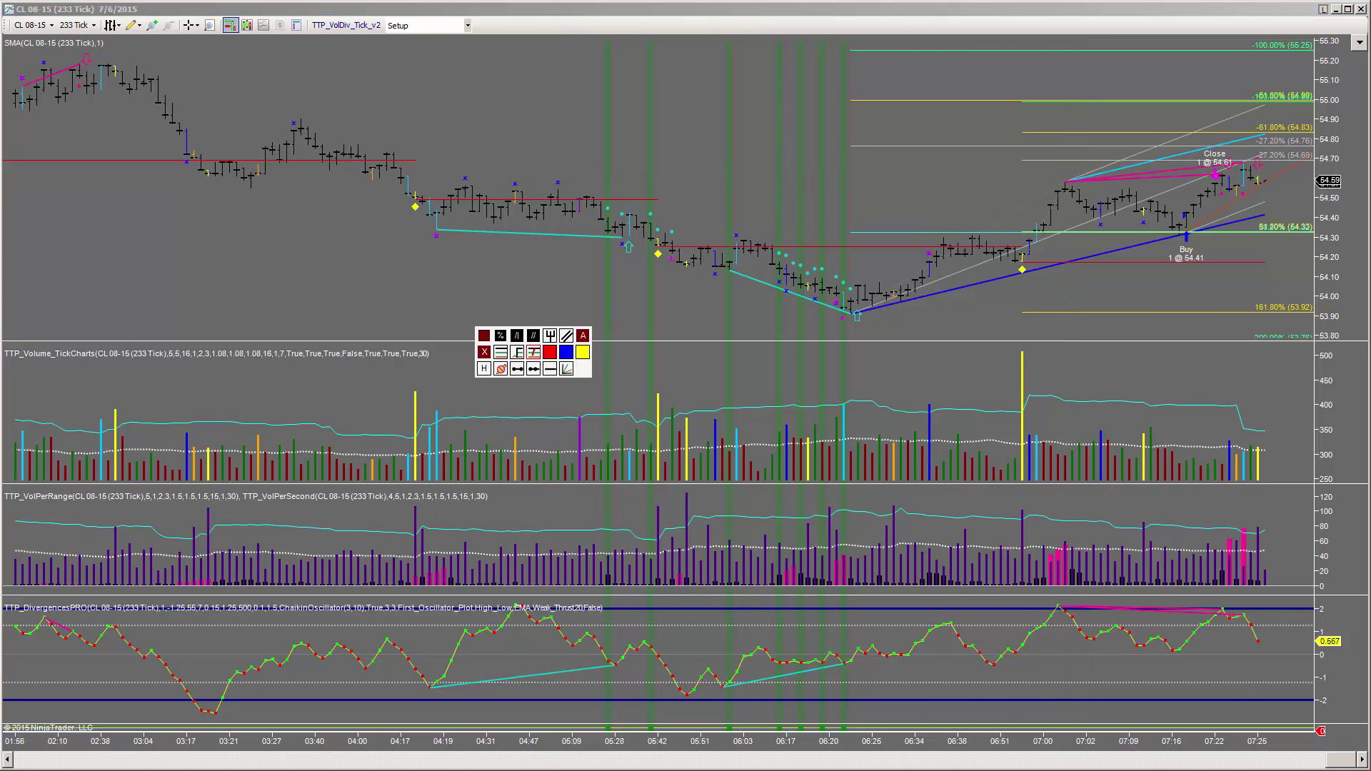
Review the closed trade on the 30 Min, 5 Min, 1 Min and 233 Tick charts, moving the drawing palette off the price bars
{"action": "key", "text": "alt+Tab"}
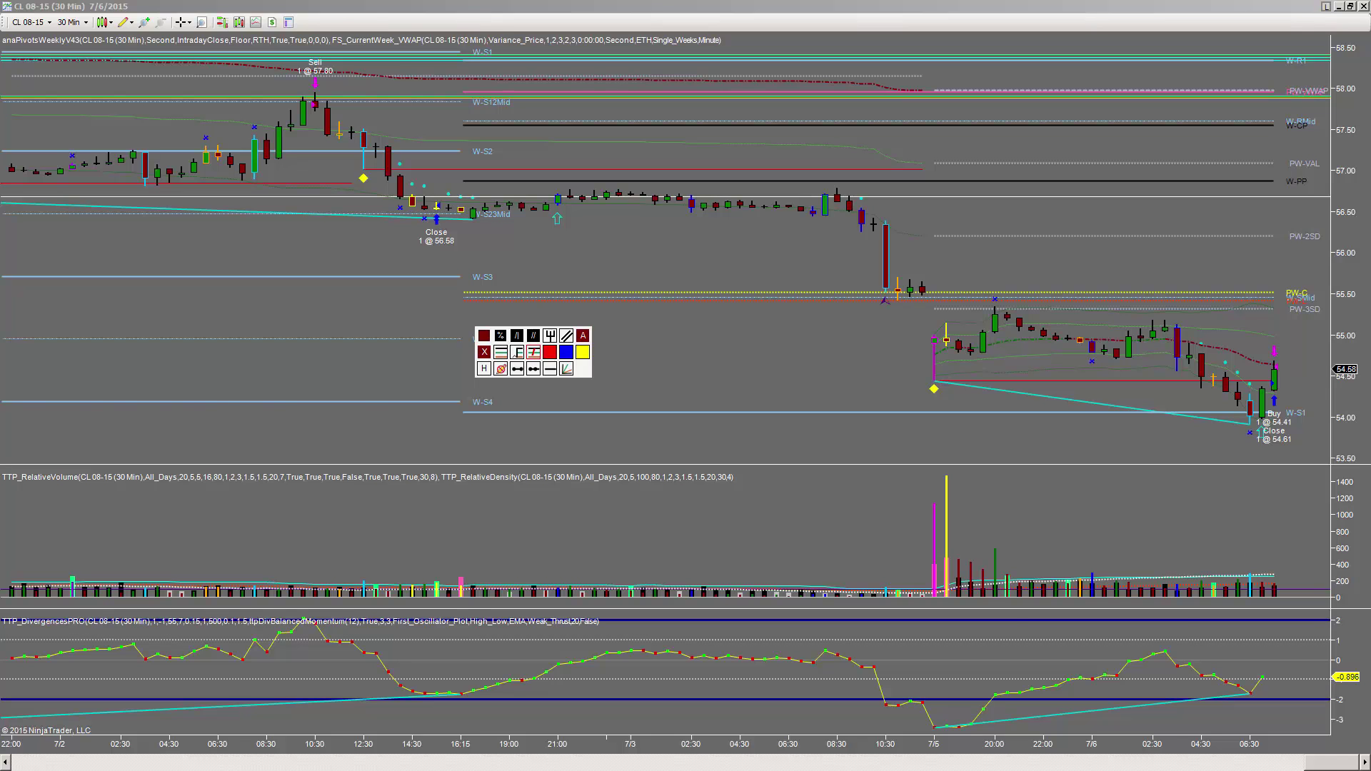
{"action": "key", "text": "alt+Tab"}
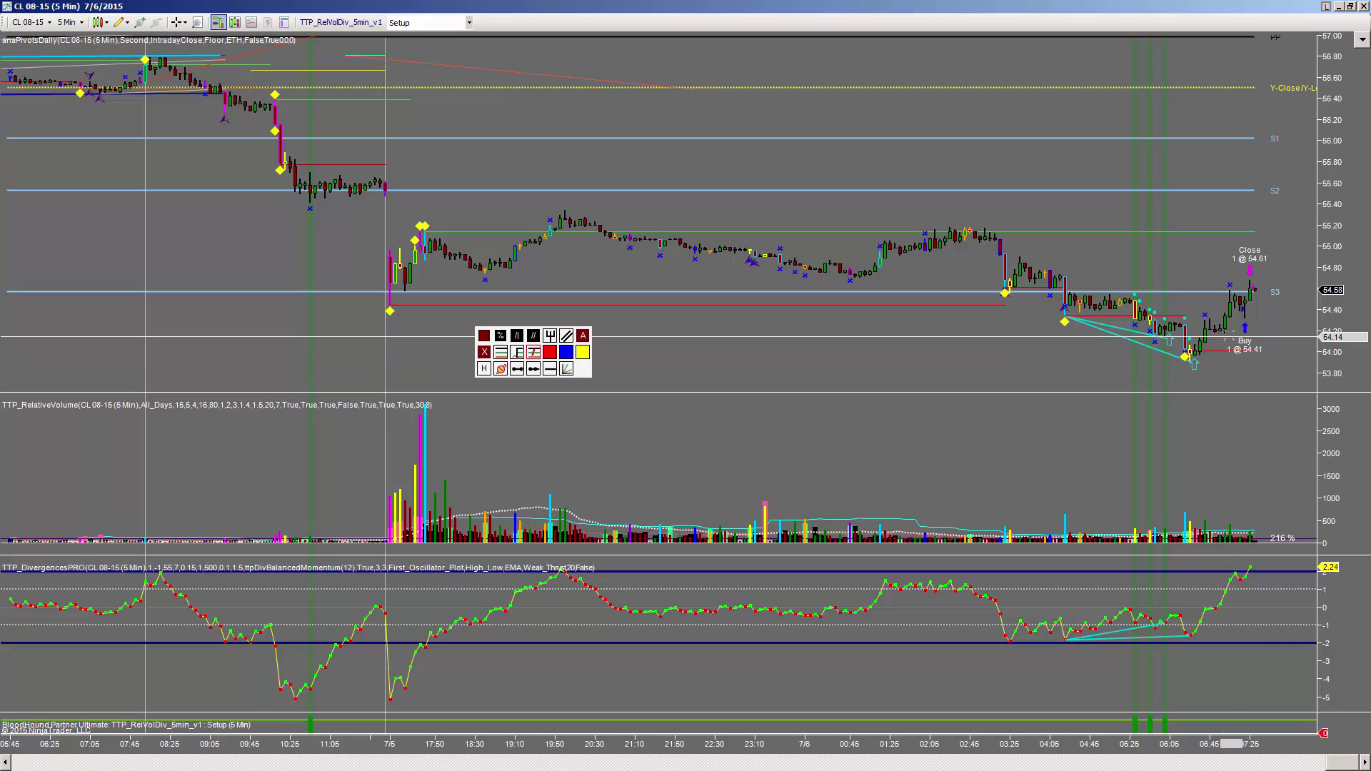
{"action": "key", "text": "alt+Tab"}
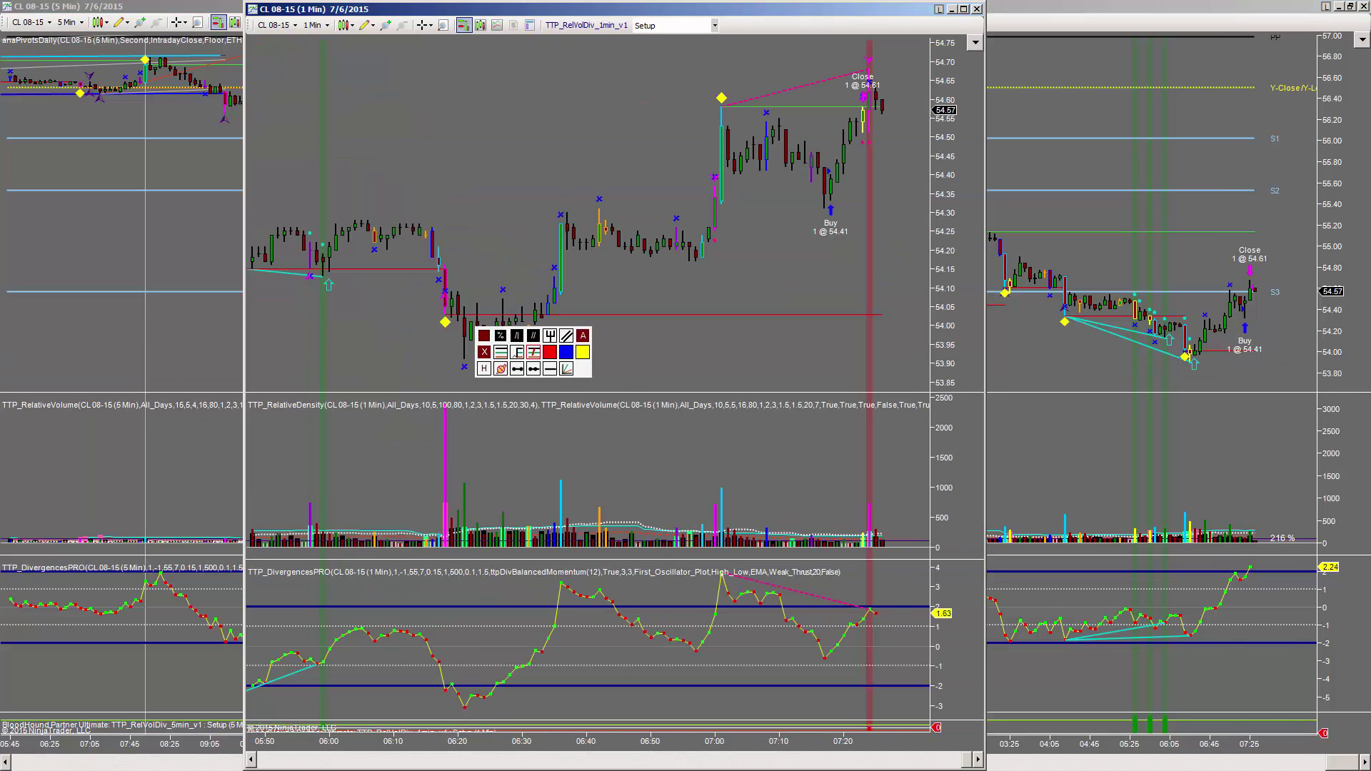
{"action": "left_click_drag", "start_coordinate": [591, 367], "coordinate": [414, 376]}
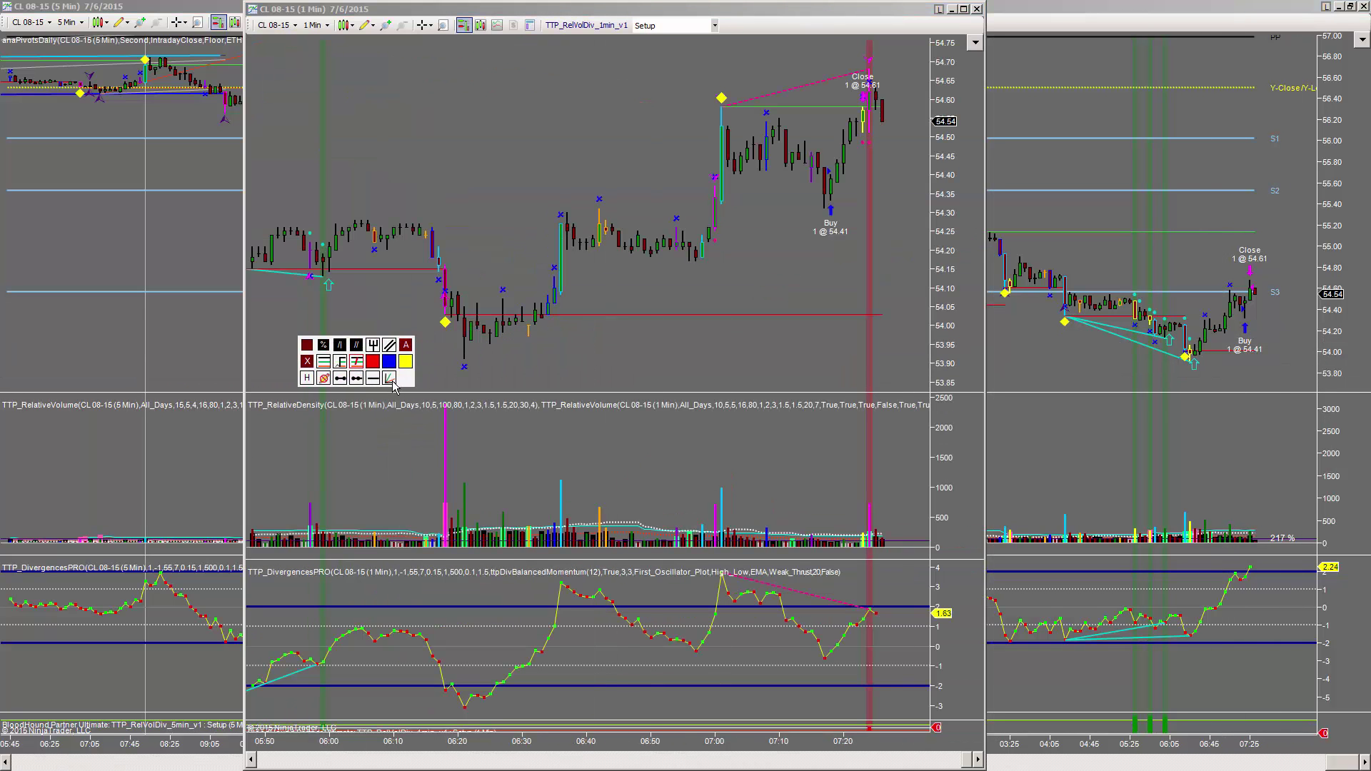
{"action": "key", "text": "alt+Tab"}
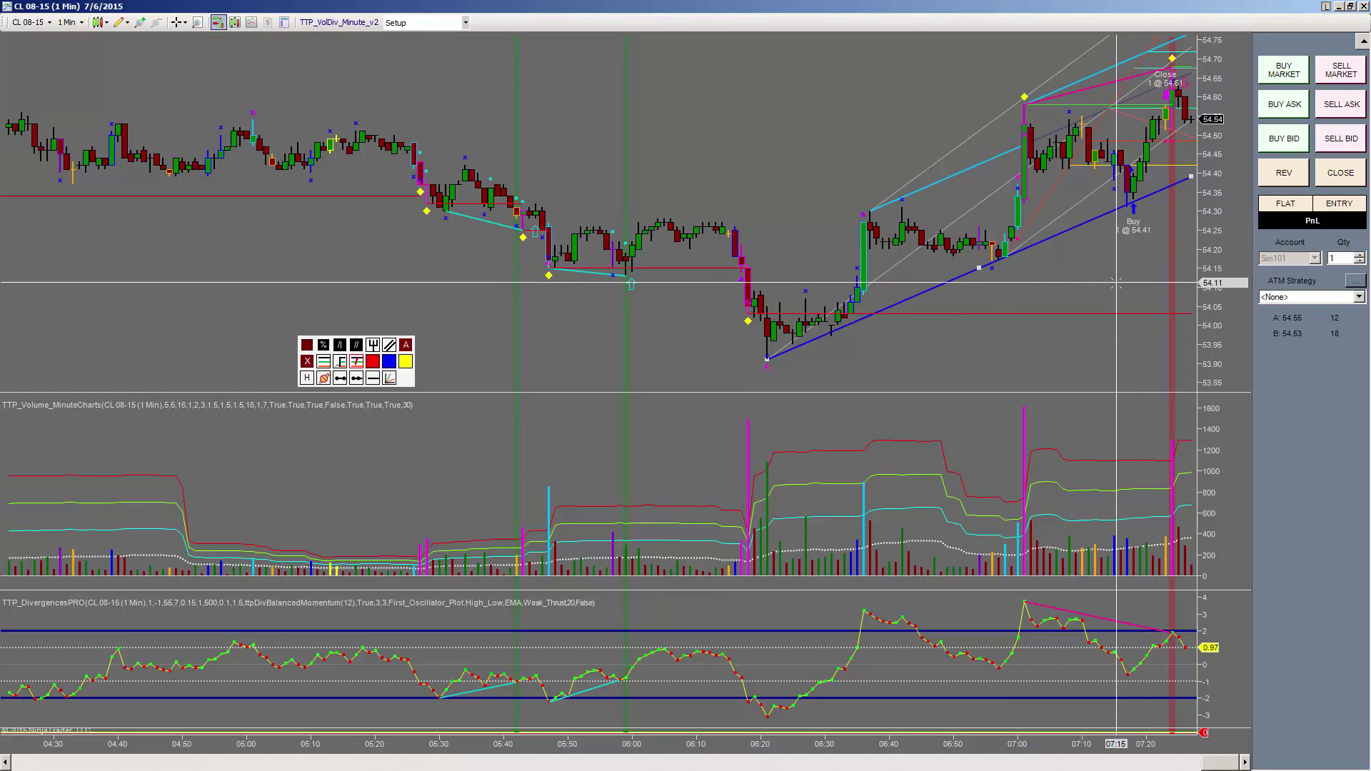
{"action": "left_click", "coordinate": [356, 377]}
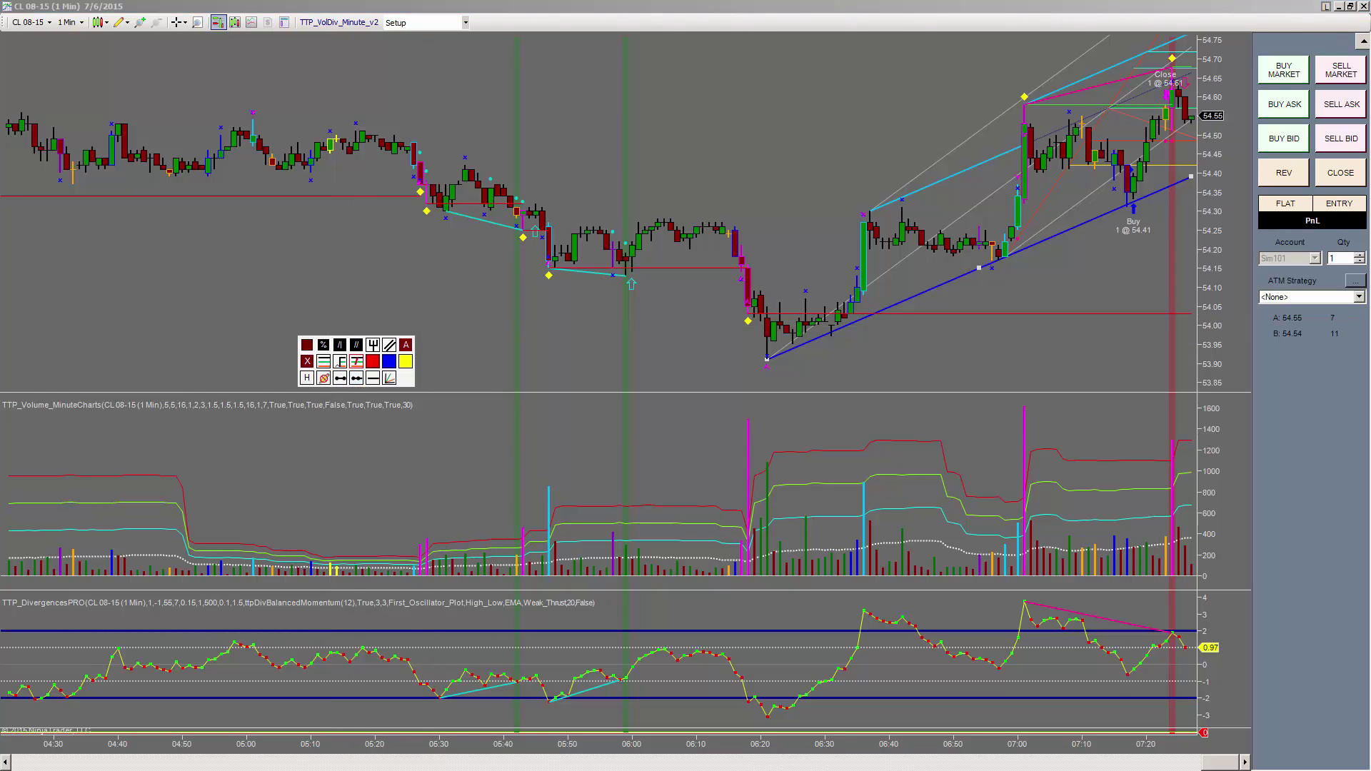
{"action": "key", "text": "alt+Tab"}
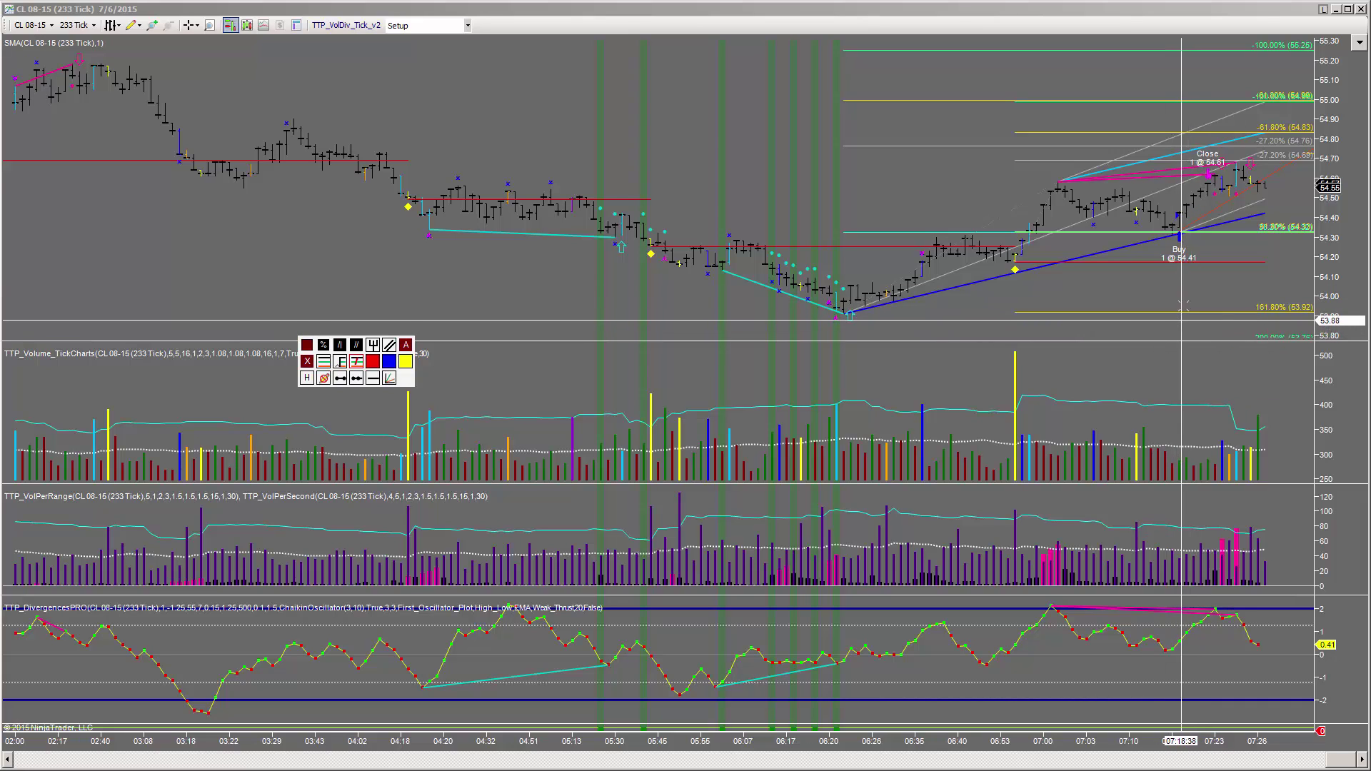
{"action": "middle_click", "coordinate": [1167, 266]}
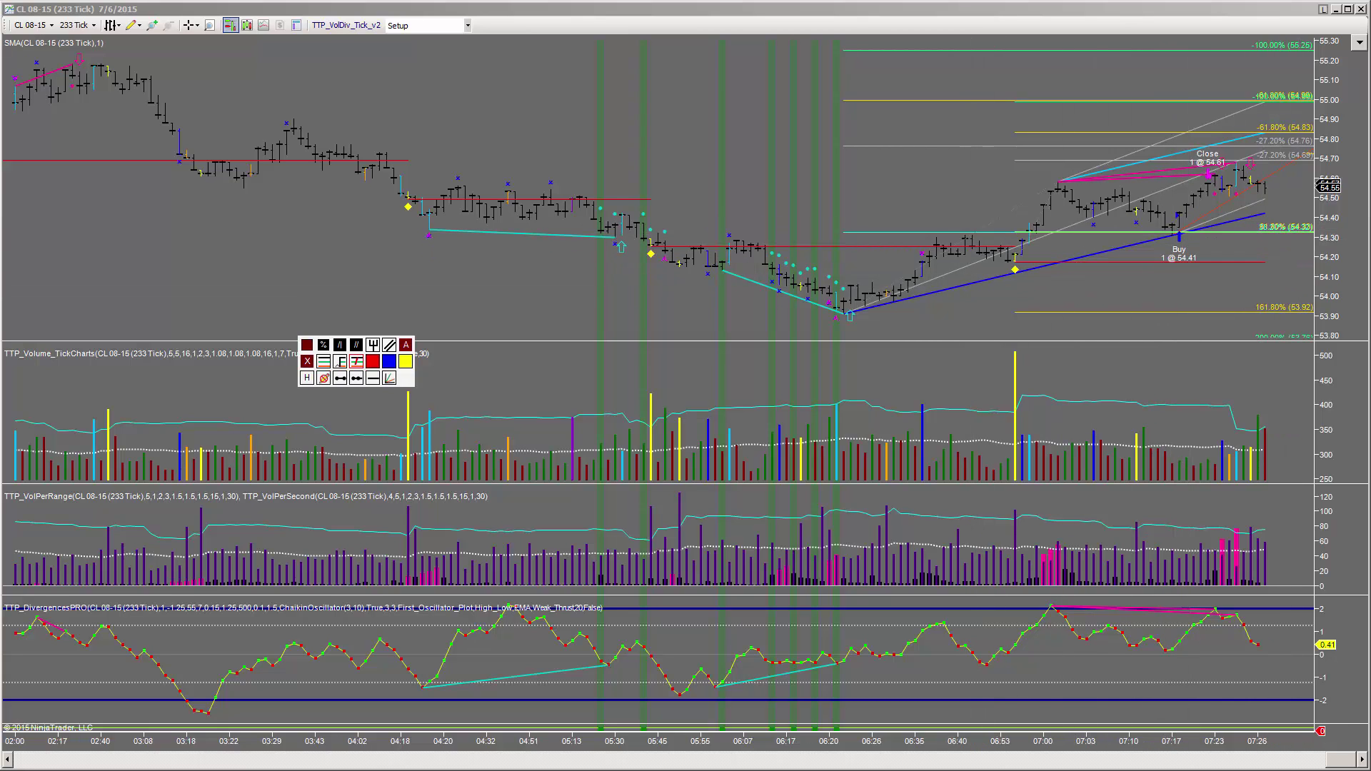
Draw a trend channel on the 1 Min RelVolDiv chart through the 06:21 and 07:18 lows, with its parallel line at the 06:36 high
{"action": "key", "text": "alt+Tab"}
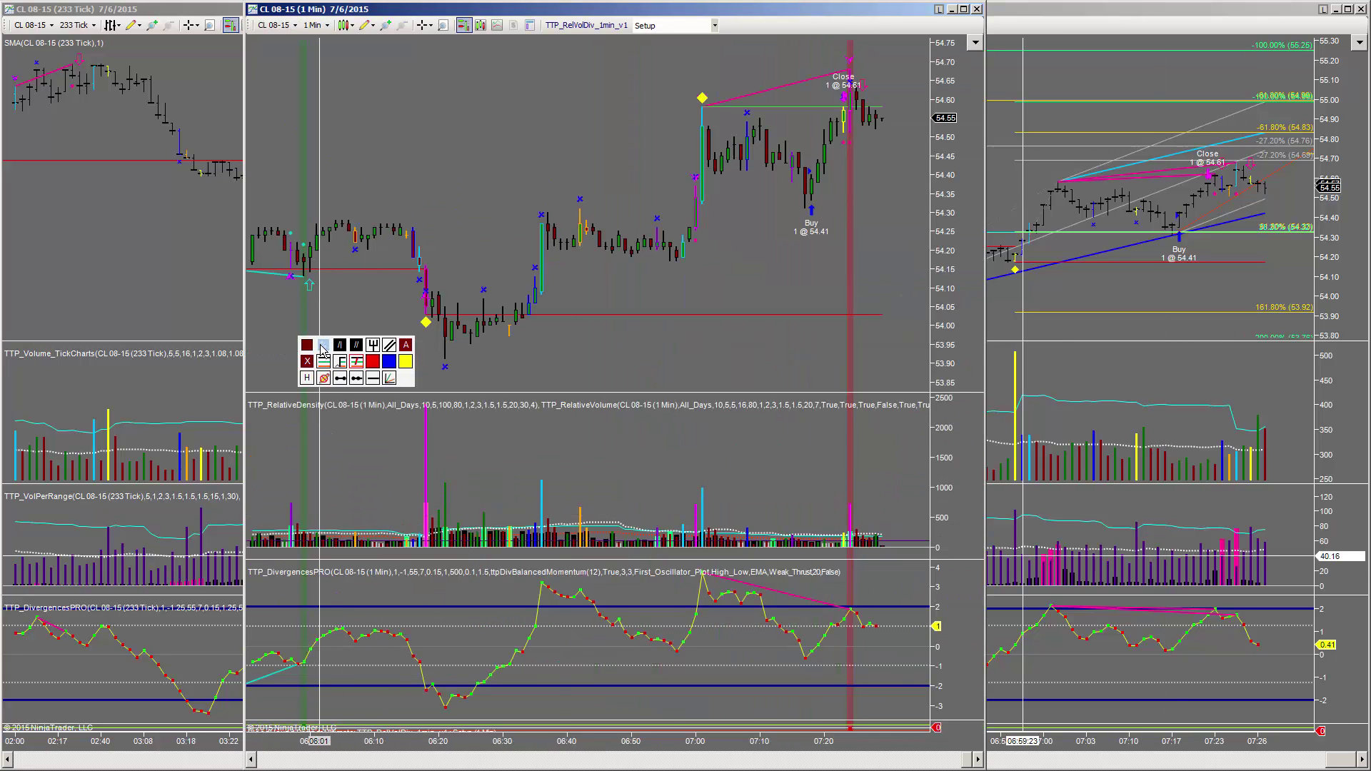
{"action": "left_click", "coordinate": [355, 346]}
{"action": "left_click", "coordinate": [445, 359]}
{"action": "left_click", "coordinate": [803, 187]}
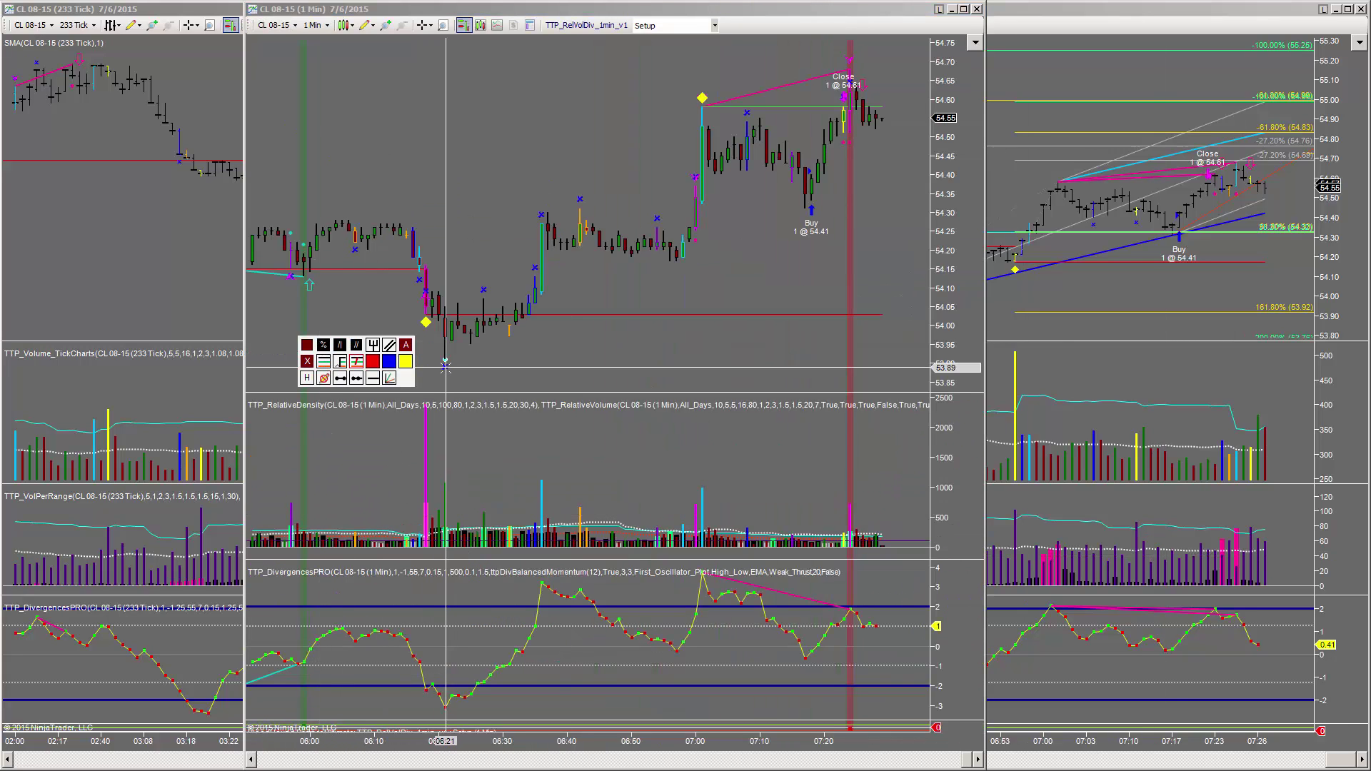
{"action": "left_click", "coordinate": [540, 213]}
{"action": "left_click_drag", "start_coordinate": [695, 284], "coordinate": [677, 287]}
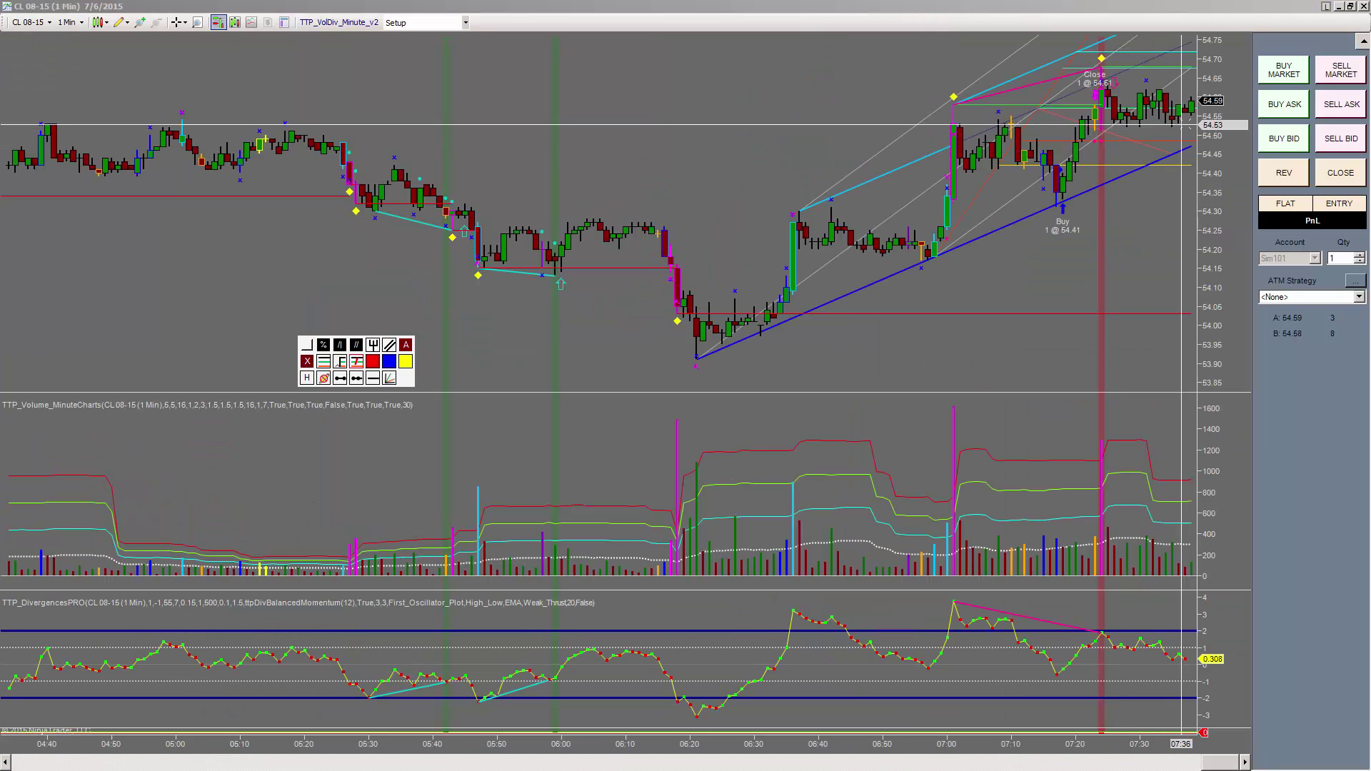
Place a buy limit order for 1 contract at 54.57 on the 1 Min VolDiv chart
{"action": "right_click", "coordinate": [1185, 109]}
{"action": "left_click", "coordinate": [1200, 149]}
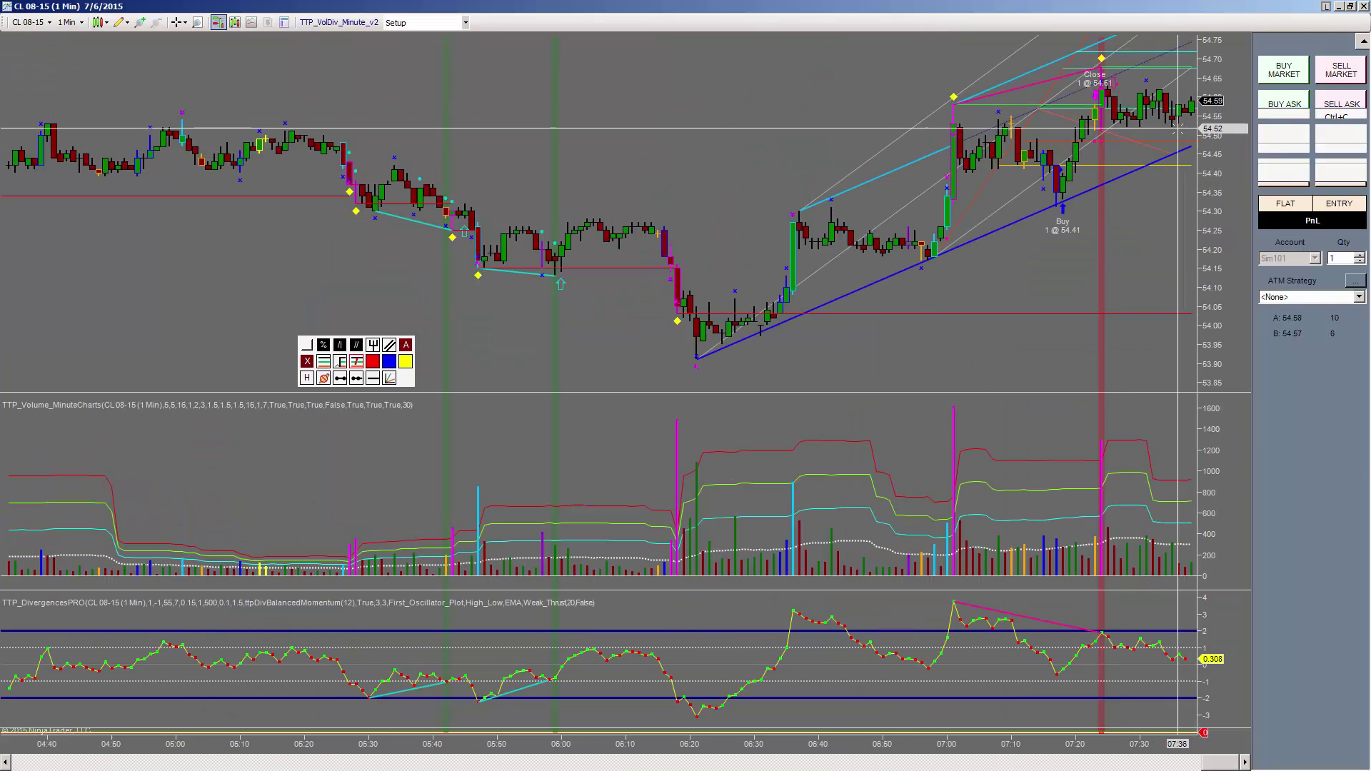
{"action": "right_click", "coordinate": [1187, 111]}
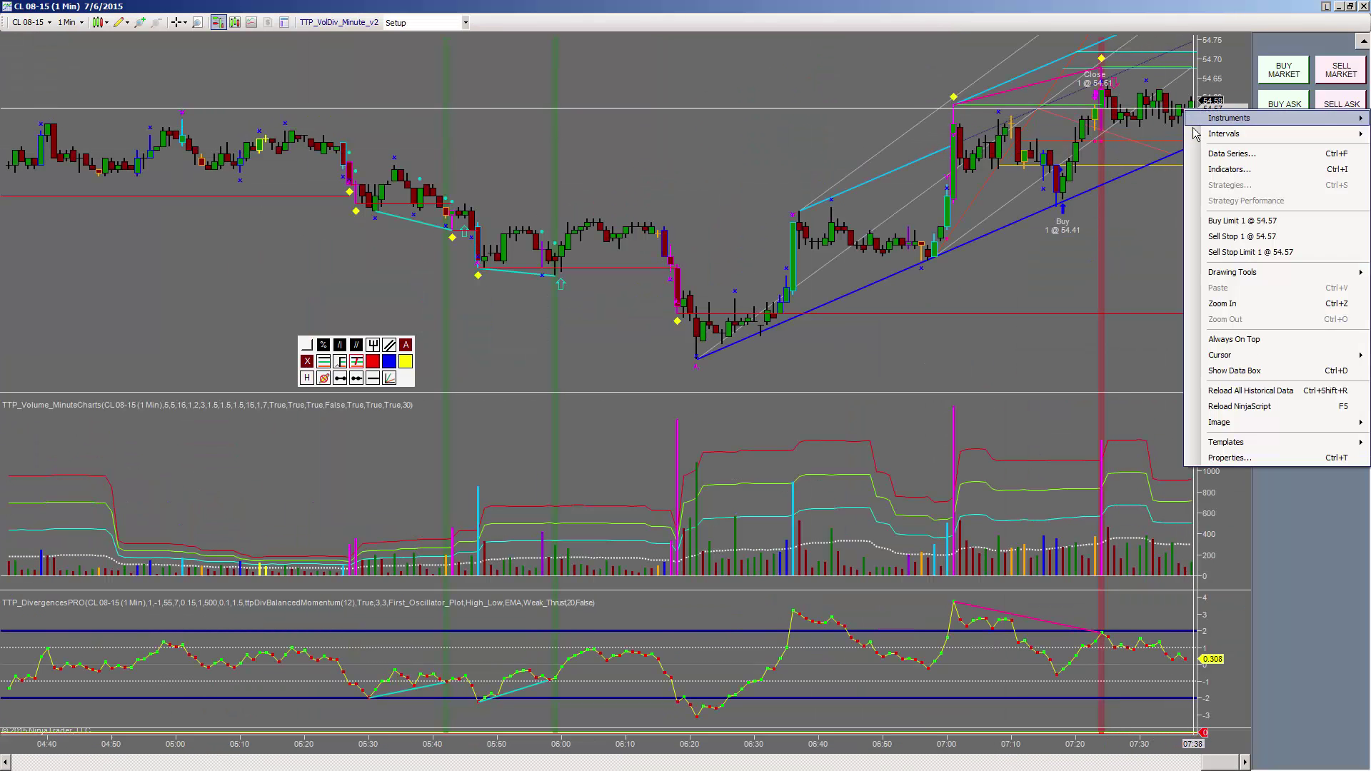
{"action": "left_click", "coordinate": [1221, 220]}
{"action": "left_click", "coordinate": [631, 430]}
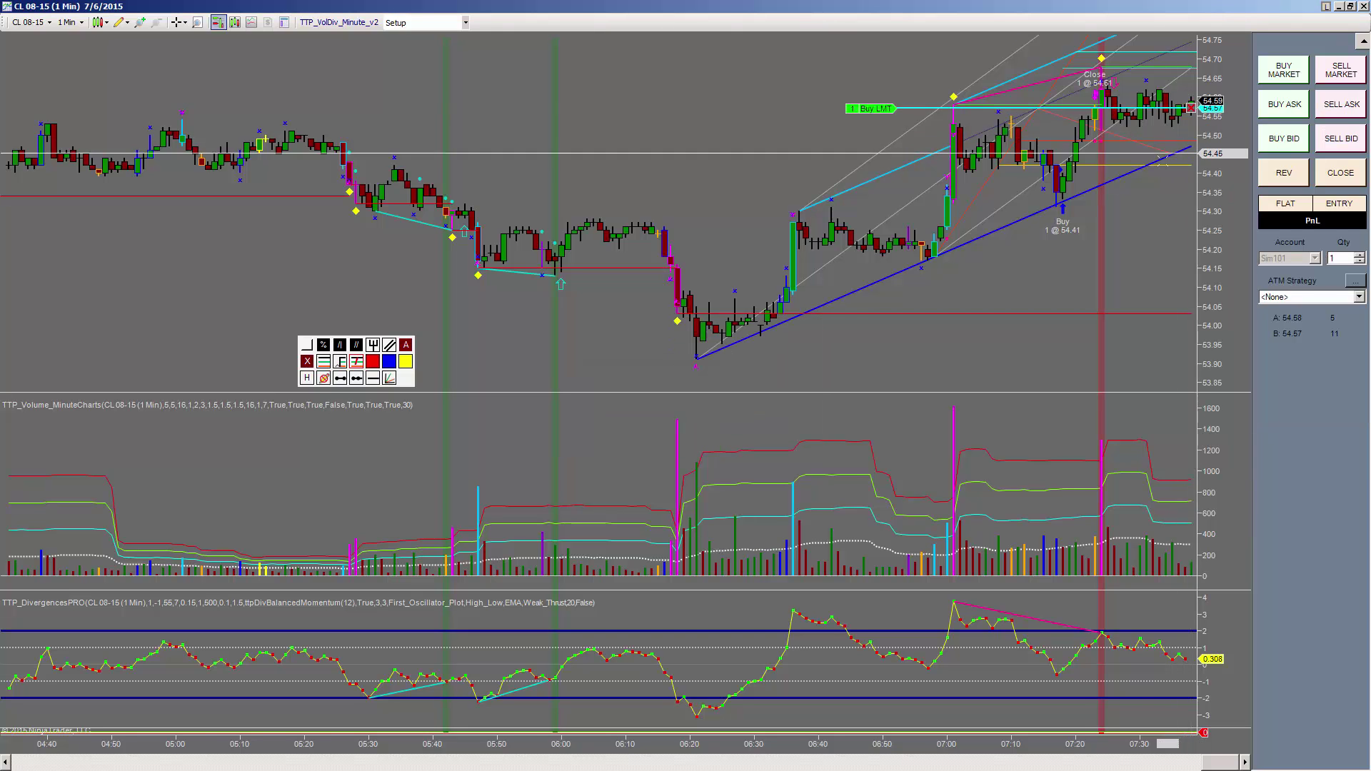
Place a protective sell stop order for 1 contract at 54.54 on the 1 Min VolDiv chart
{"action": "right_click", "coordinate": [1186, 120]}
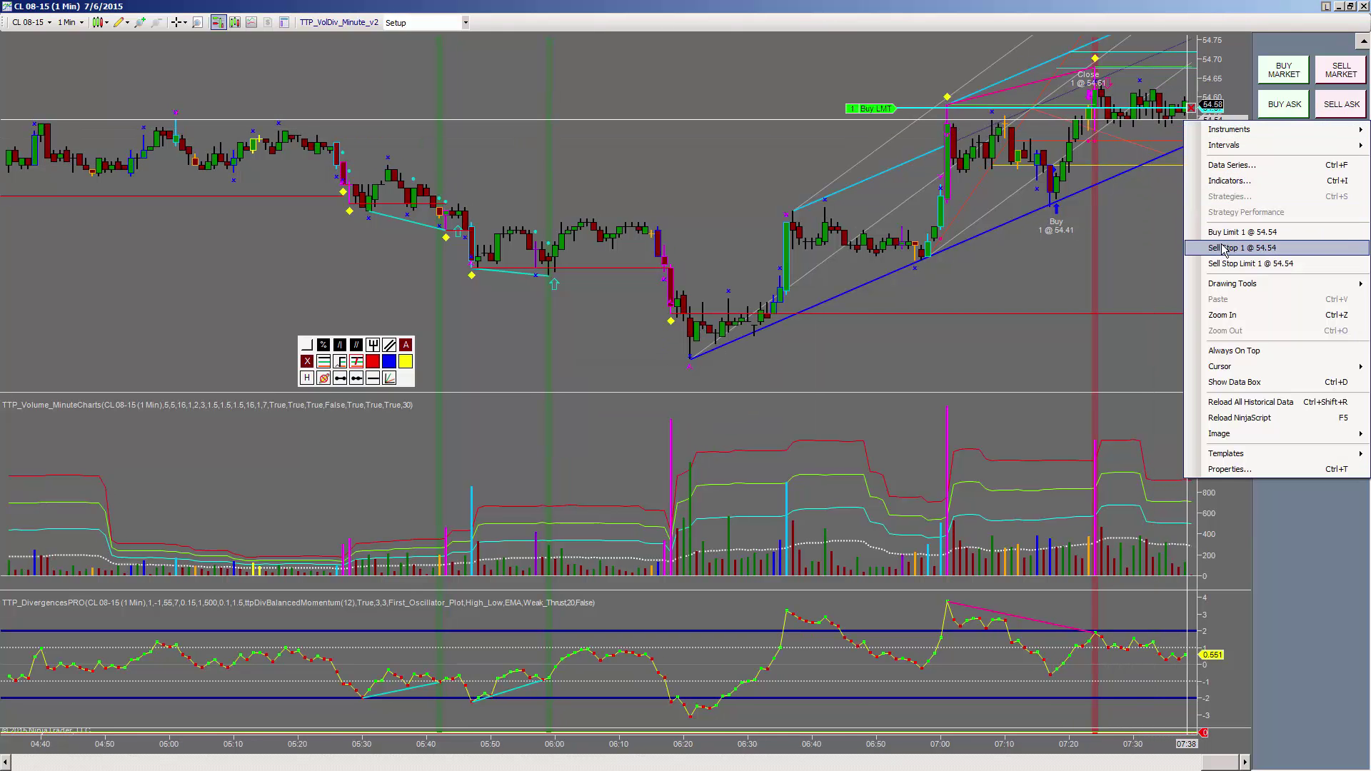
{"action": "left_click", "coordinate": [1221, 243]}
{"action": "left_click", "coordinate": [631, 430]}
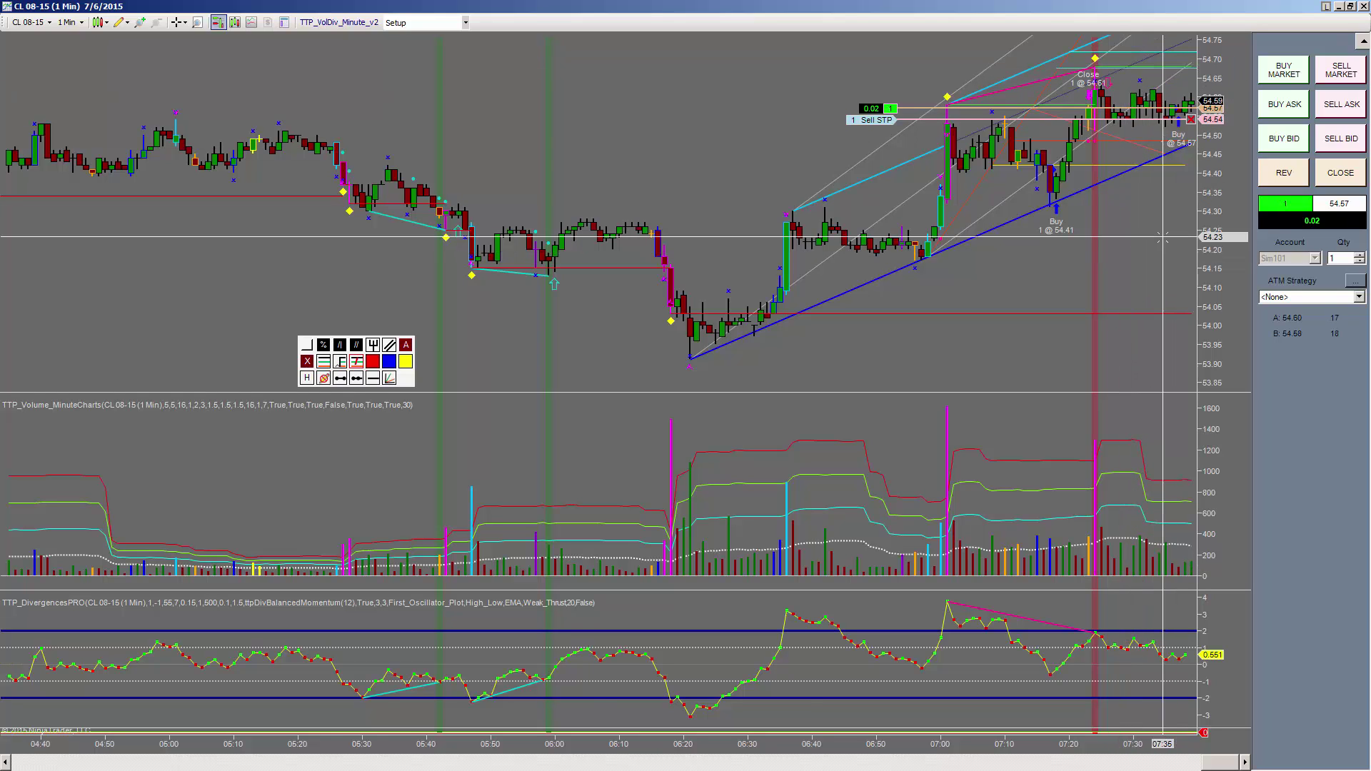
Check the long position on the 233 Tick chart, and close it at market from the 1 Min VolDiv chart
{"action": "key", "text": "alt+Tab"}
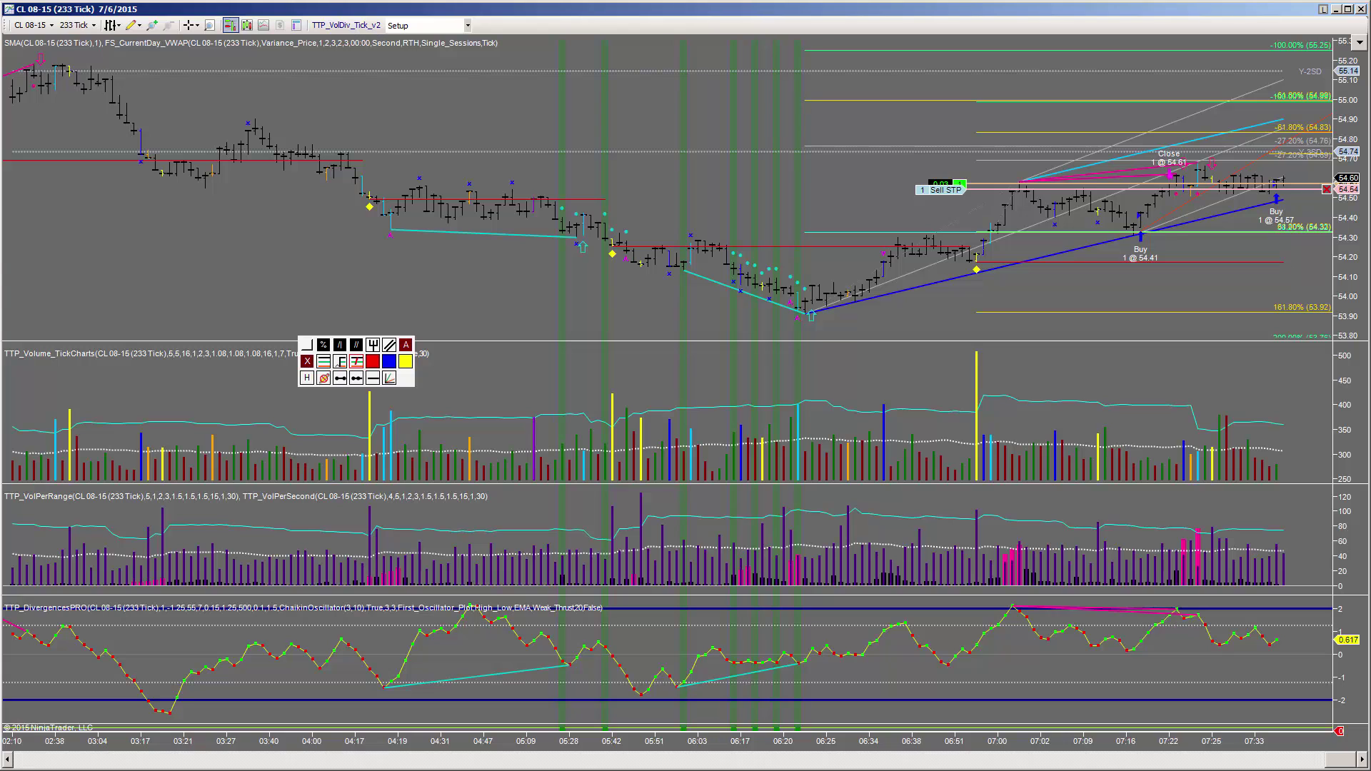
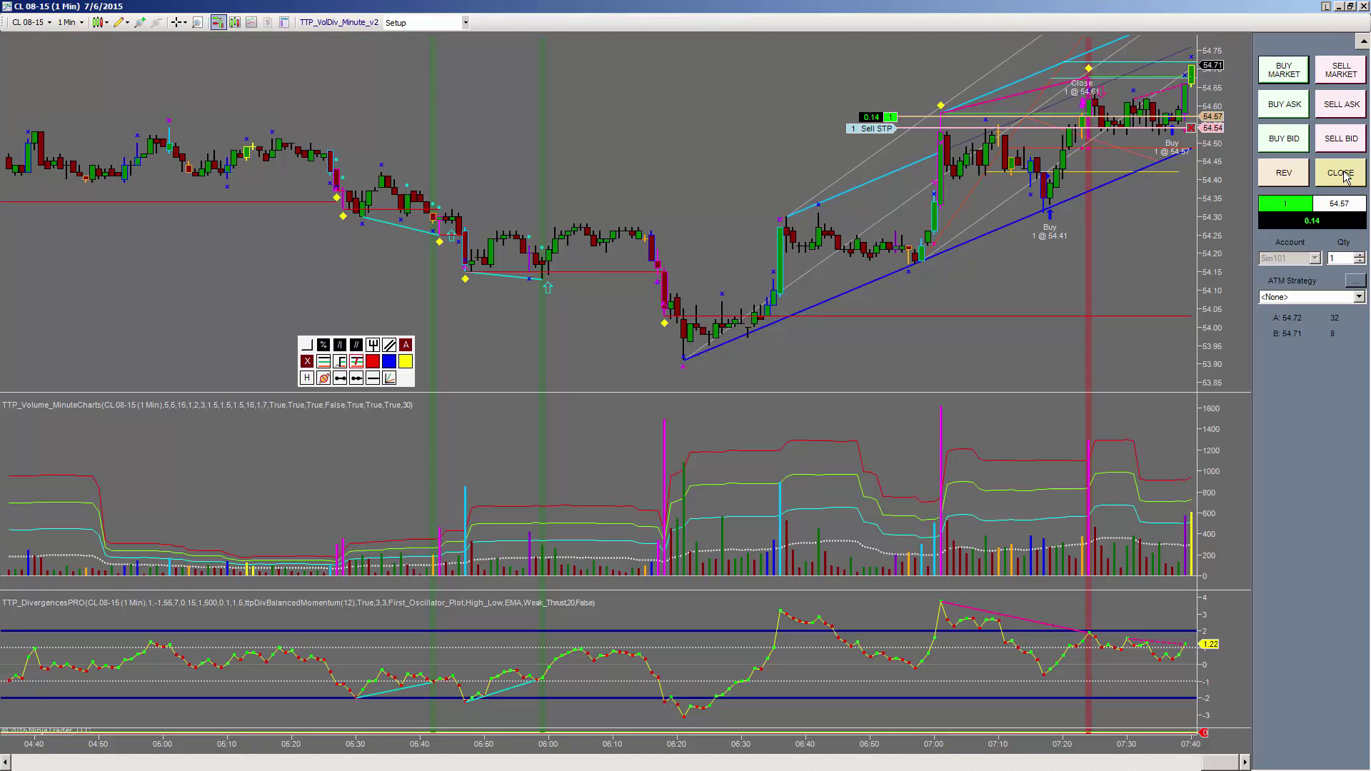
{"action": "left_click", "coordinate": [1342, 173]}
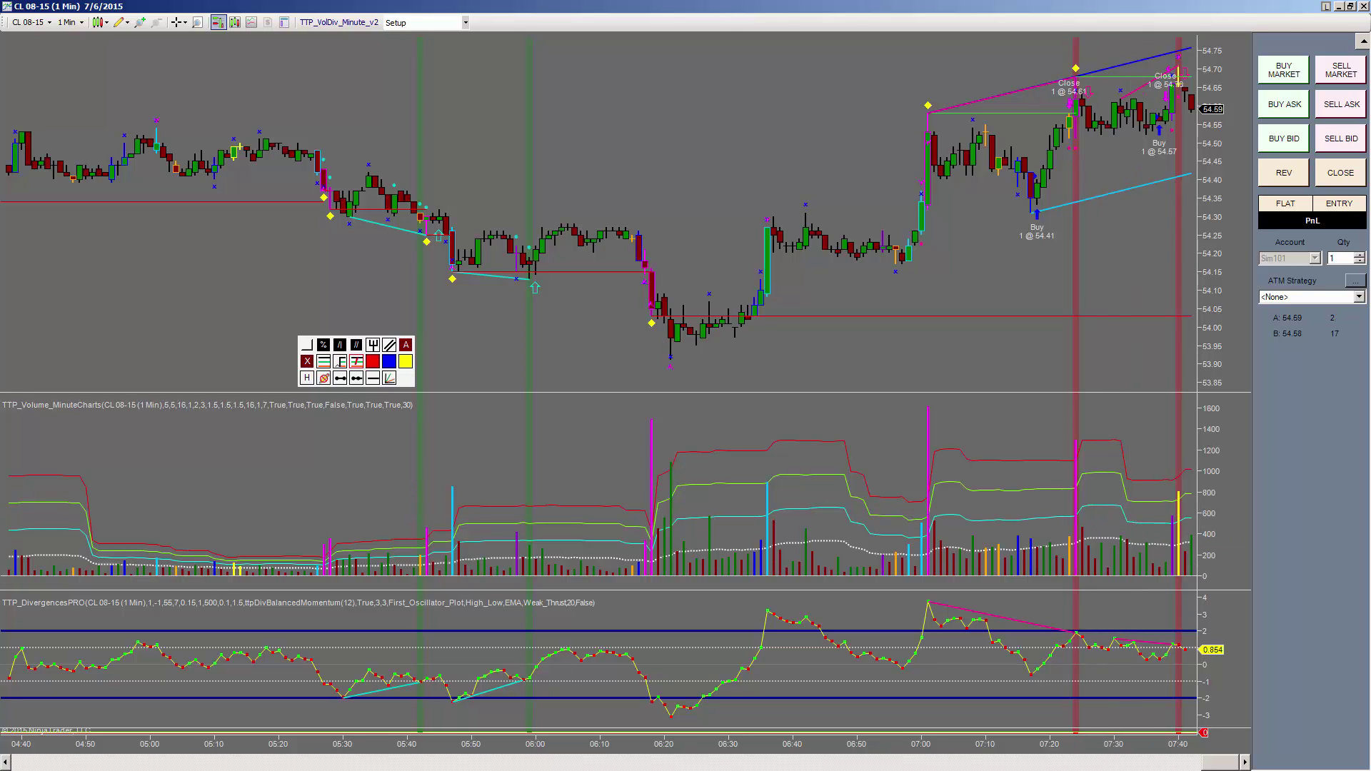
Examine the second trade's exit on the 1 Min RelVolDiv and 233 Tick charts, comparing price highs with the volume spikes and oscillator peaks
{"action": "key", "text": "alt+Tab"}
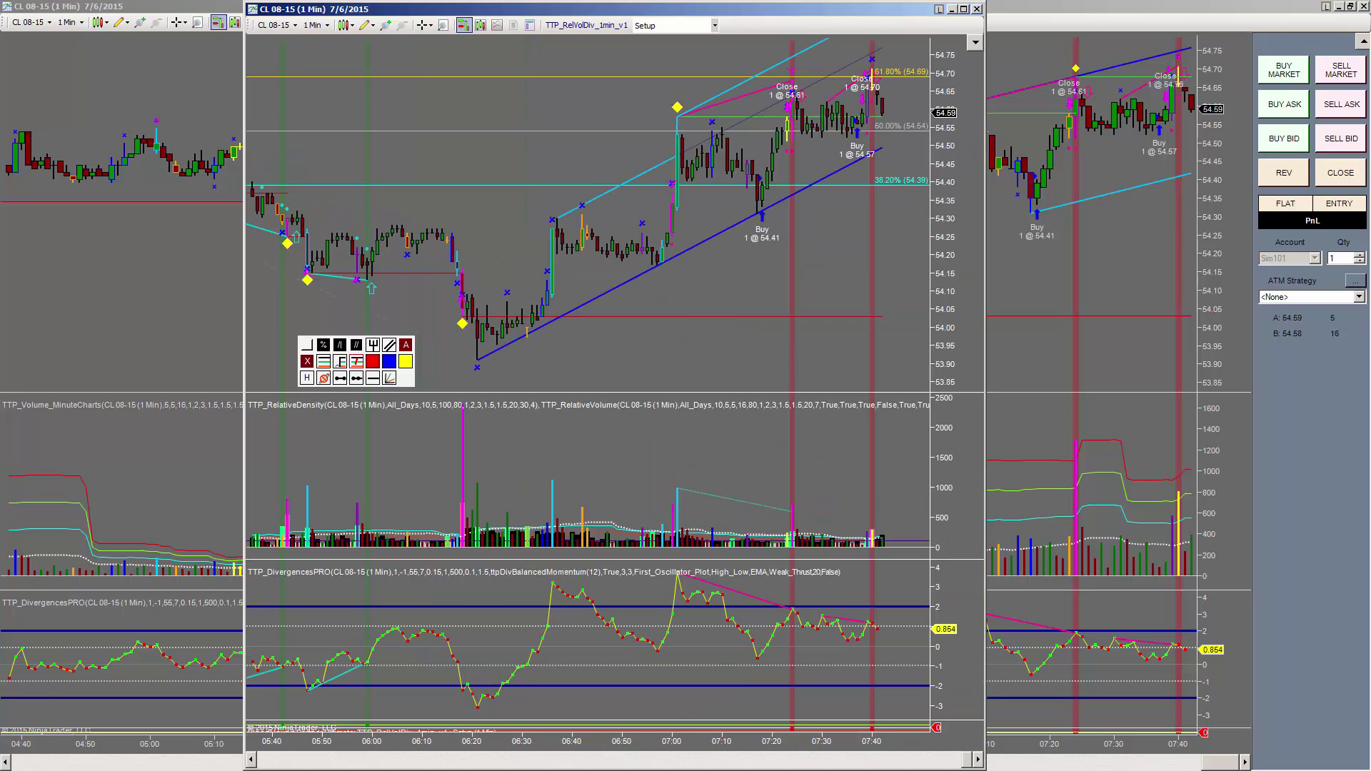
{"action": "scroll", "coordinate": [857, 515], "scroll_direction": "up", "scroll_amount": 3}
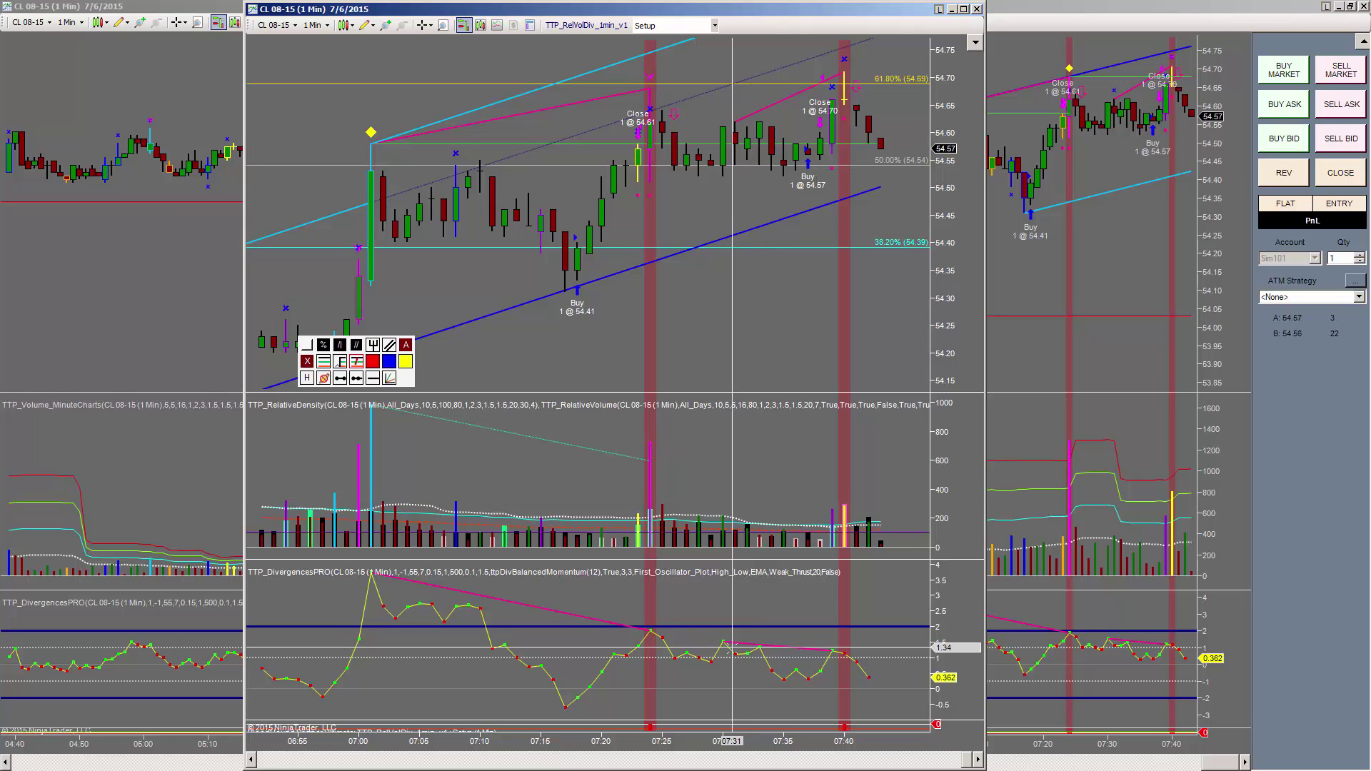
{"action": "key", "text": "alt+Tab"}
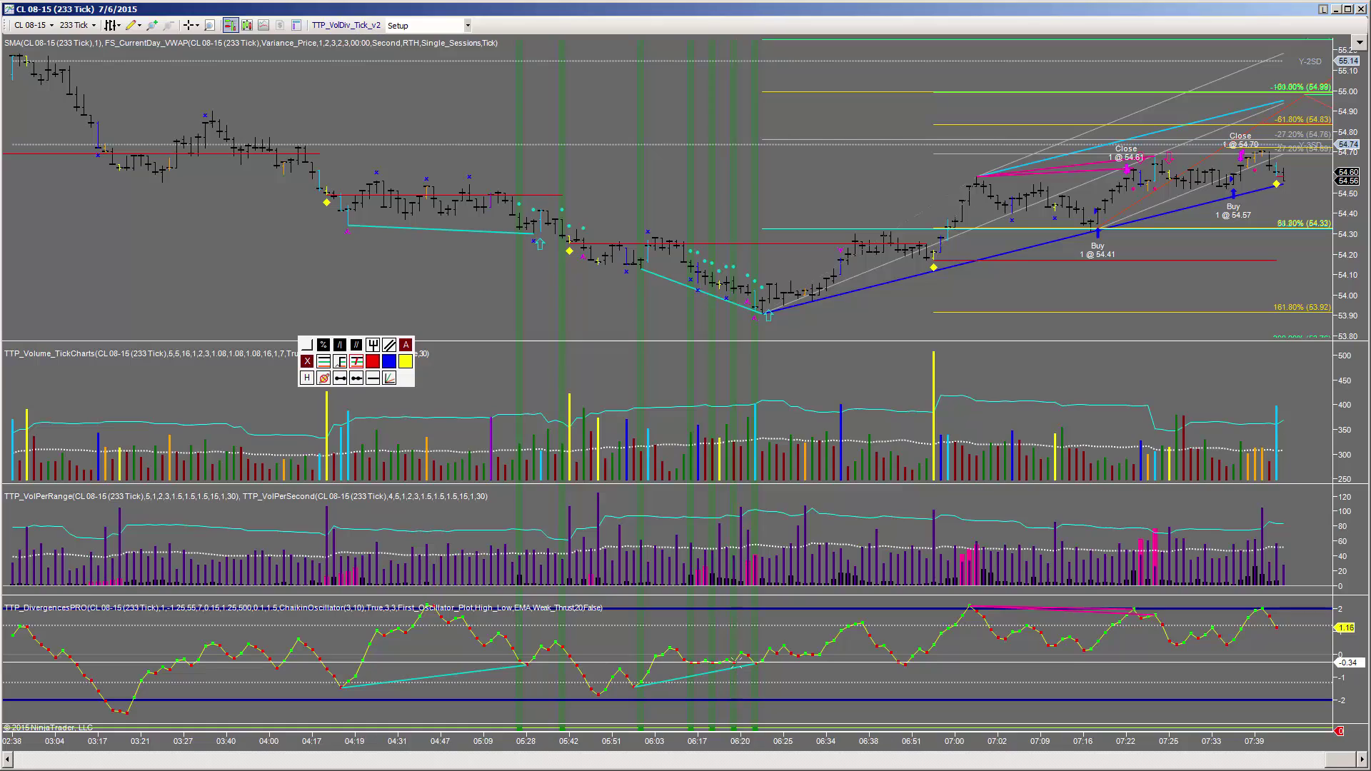
{"action": "left_click_drag", "start_coordinate": [1243, 740], "coordinate": [297, 764]}
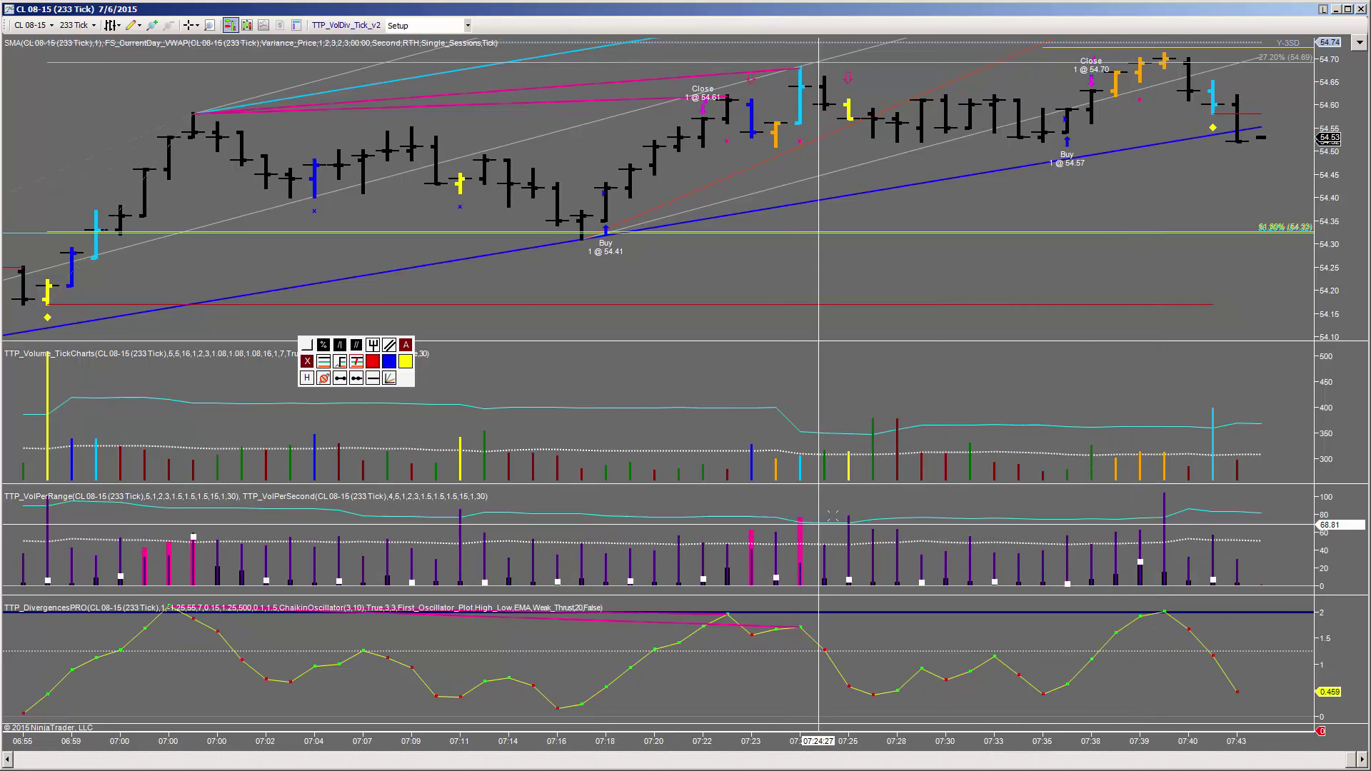
{"action": "key", "text": "alt+Tab"}
{"action": "key", "text": "alt+Tab"}
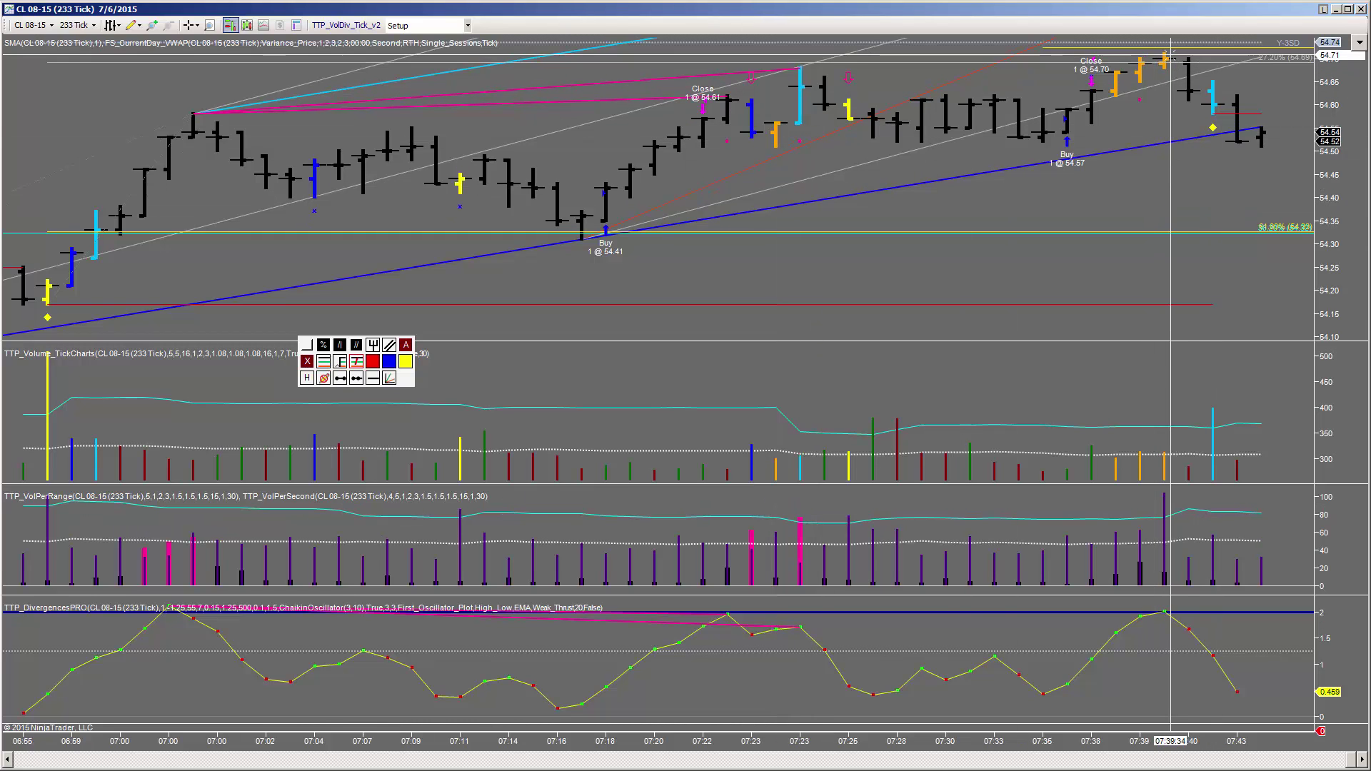
{"action": "left_click", "coordinate": [1165, 503]}
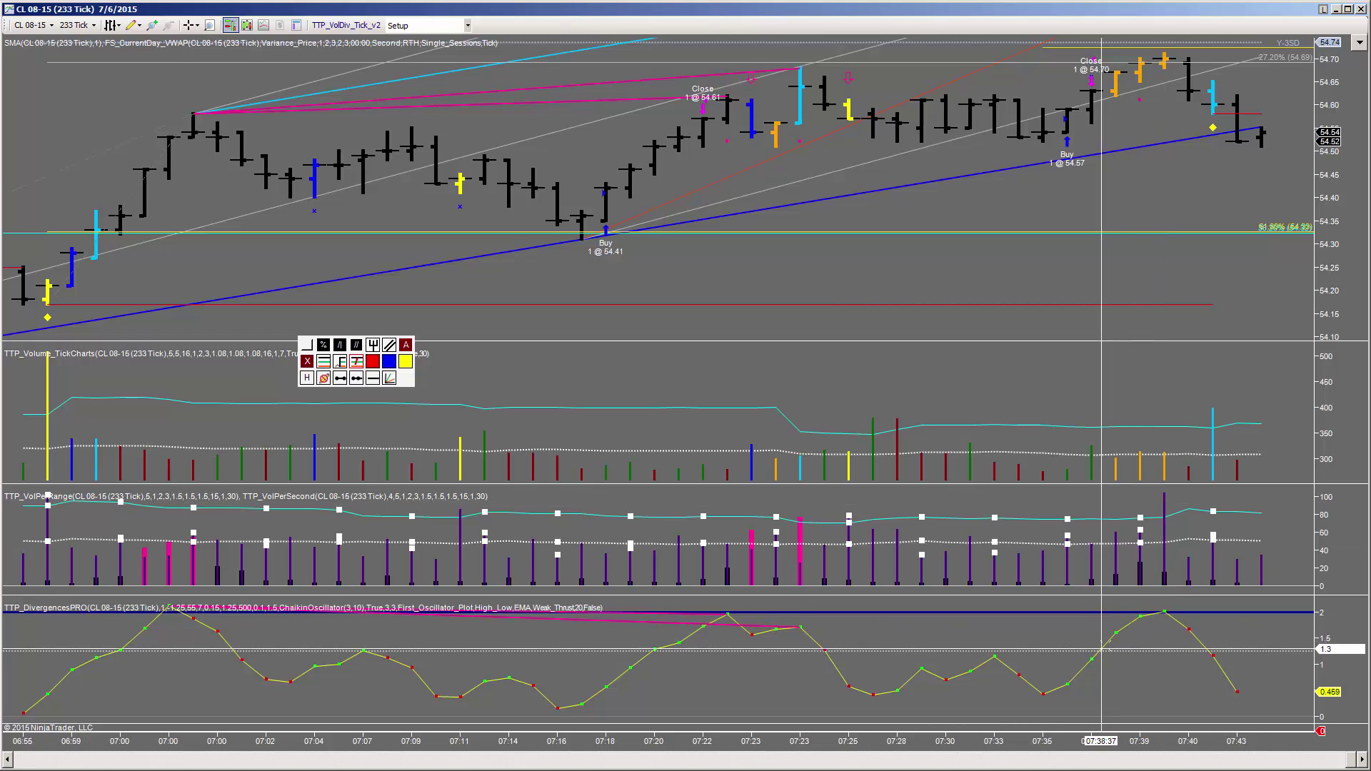
{"action": "left_click", "coordinate": [1165, 620]}
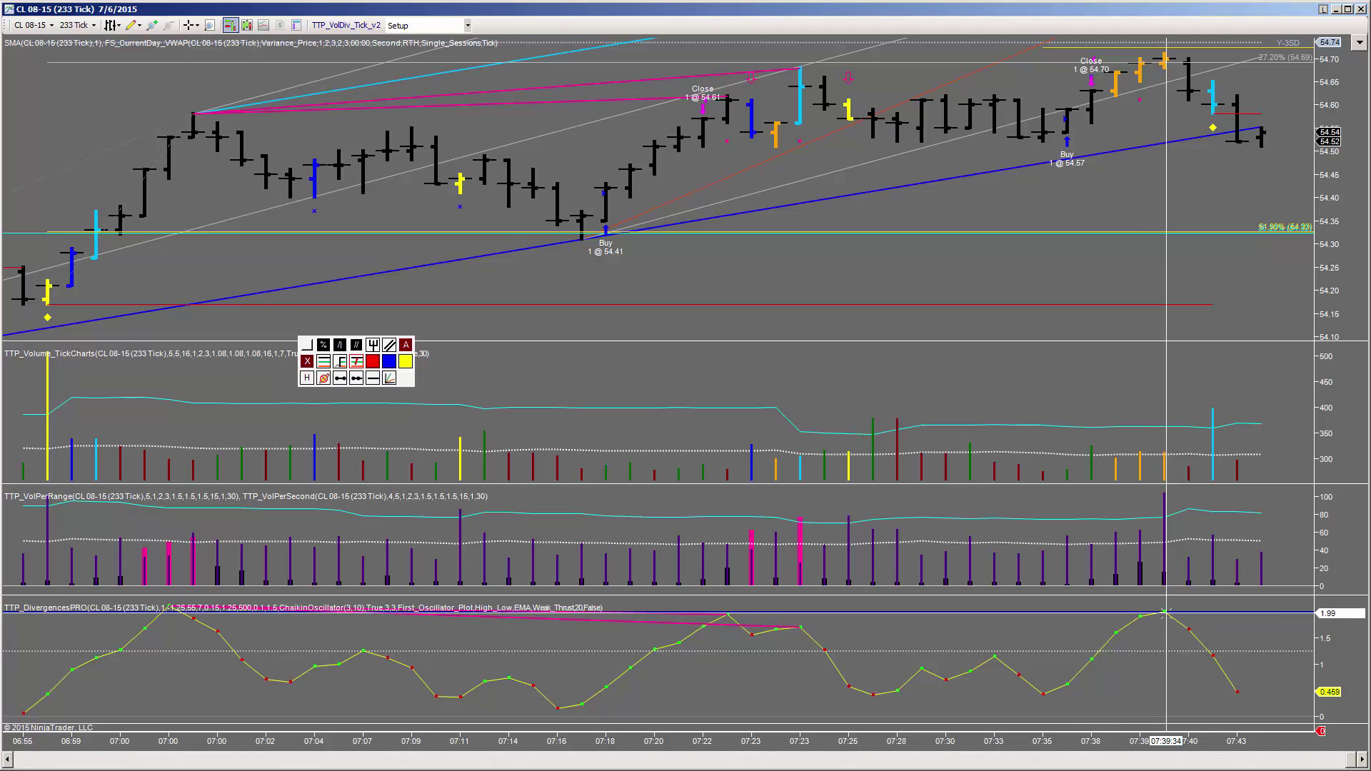